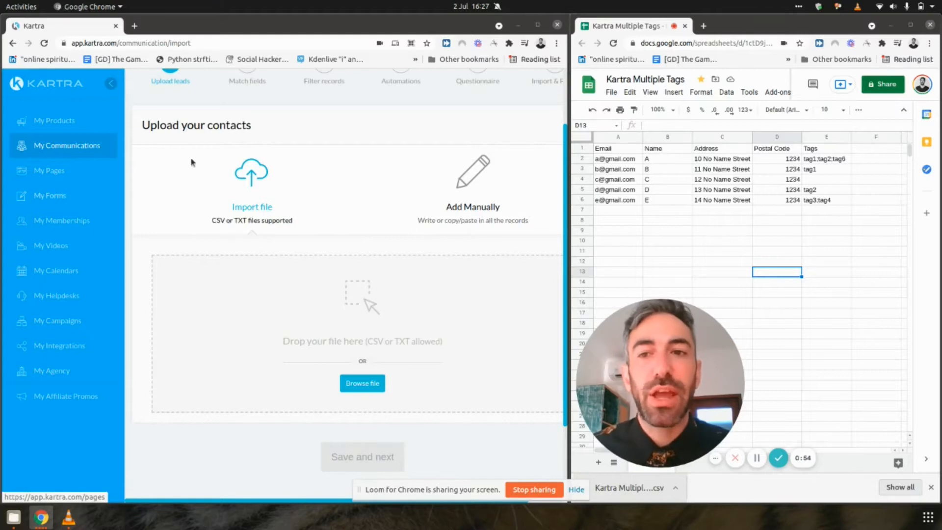
# Step: Examine the Tags column in the spreadsheet to see how multiple tags are separated within a cell
pyautogui.scroll(3, 192, 162)
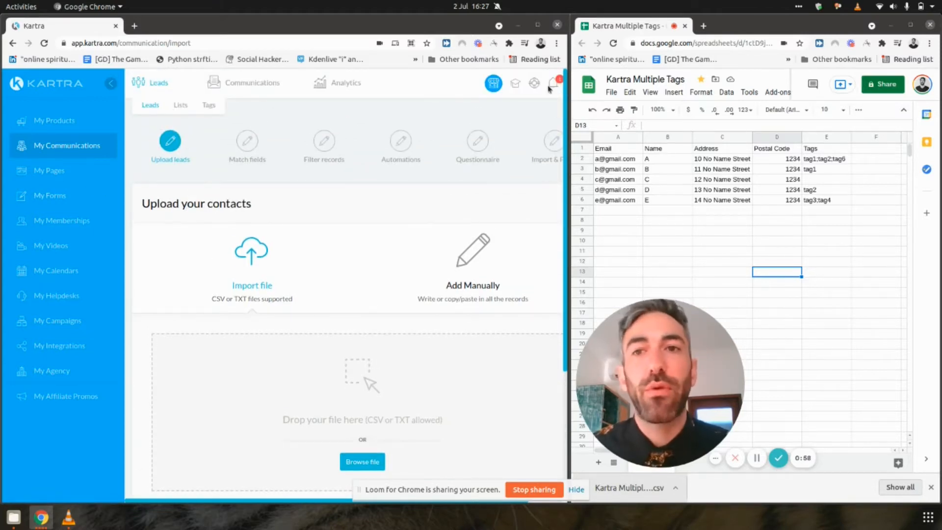
pyautogui.click(780, 31)
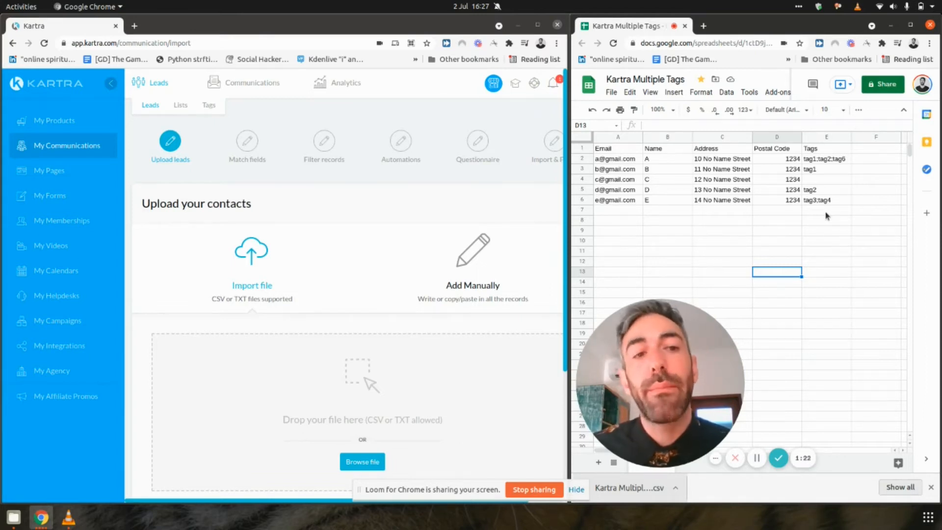
pyautogui.click(818, 162)
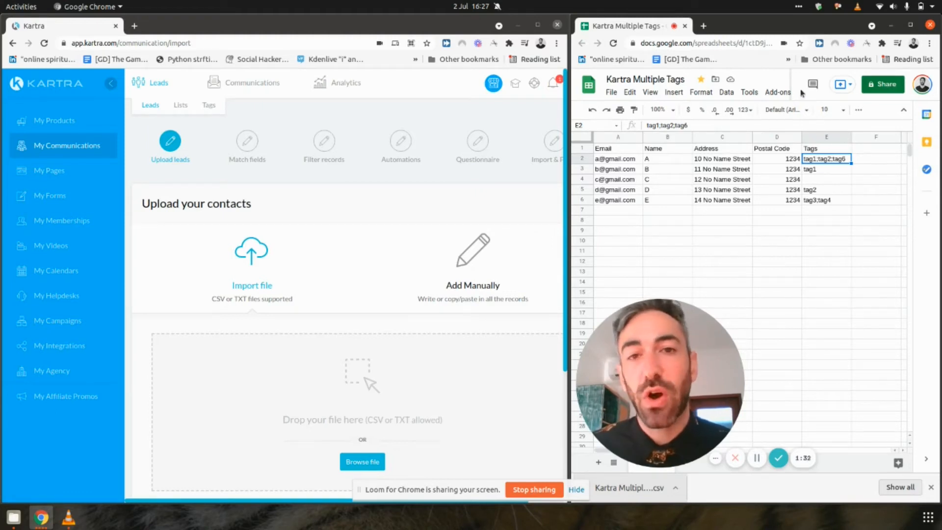
pyautogui.tripleClick(823, 163)
pyautogui.press('Right')
pyautogui.press('Left')
pyautogui.press('Left')
pyautogui.press('Left')
pyautogui.press('Left')
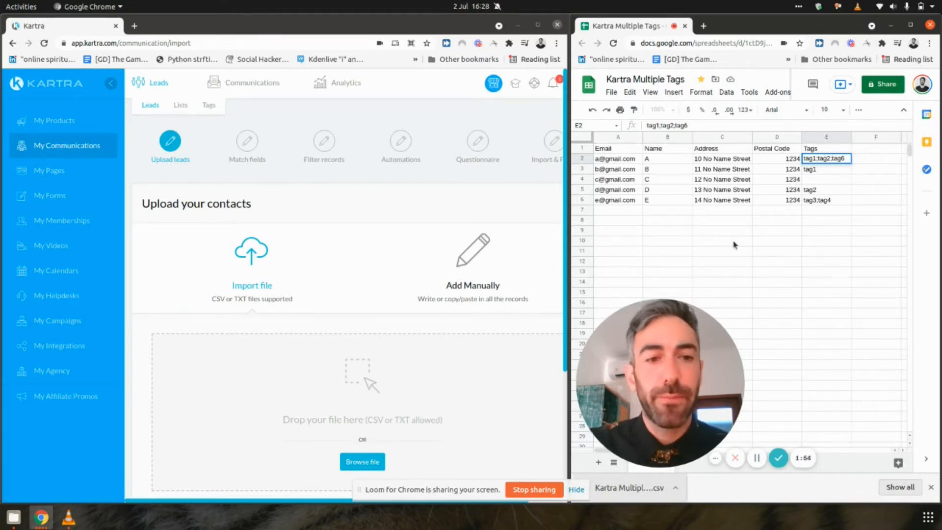
pyautogui.click(747, 191)
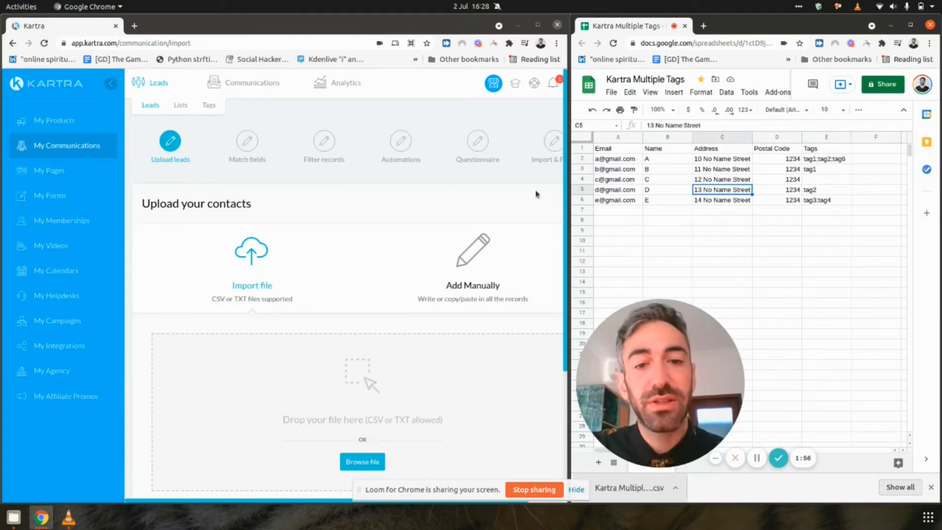
# Step: Upload the Kartra Multiple Tags CSV file into the contact import area and continue to field matching
pyautogui.scroll(-3, 334, 285)
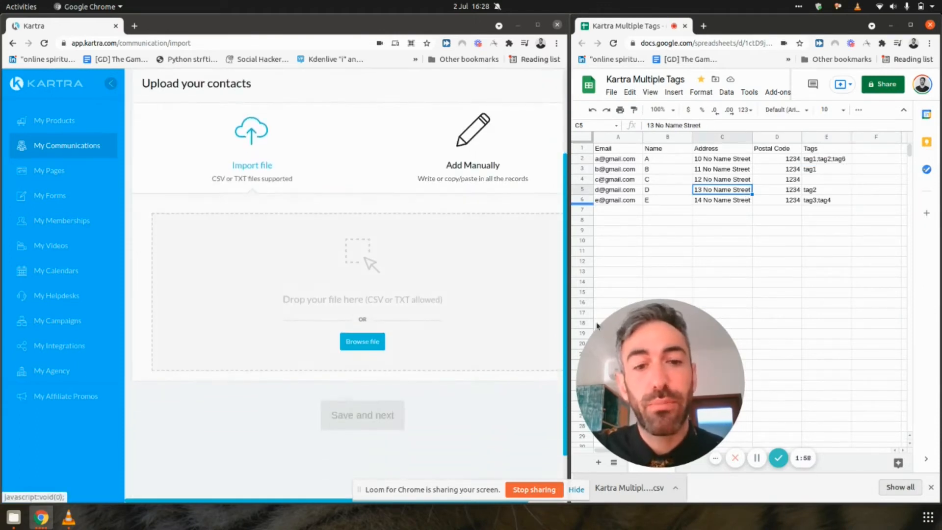
pyautogui.moveTo(580, 384); pyautogui.dragTo(641, 291)
pyautogui.moveTo(629, 488); pyautogui.dragTo(411, 284)
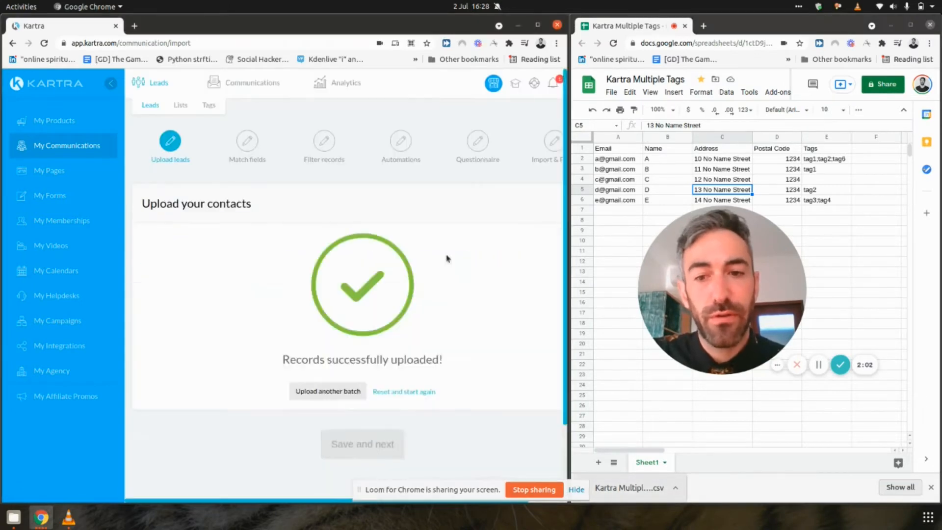
pyautogui.click(385, 443)
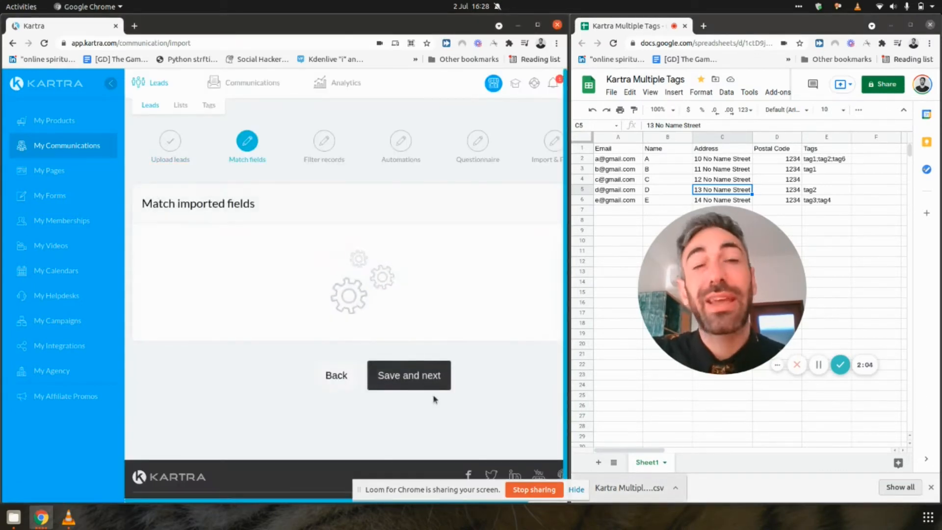
# Step: Map the e-mail entry to the Email field and the name entry to First name
pyautogui.scroll(-1, 410, 226)
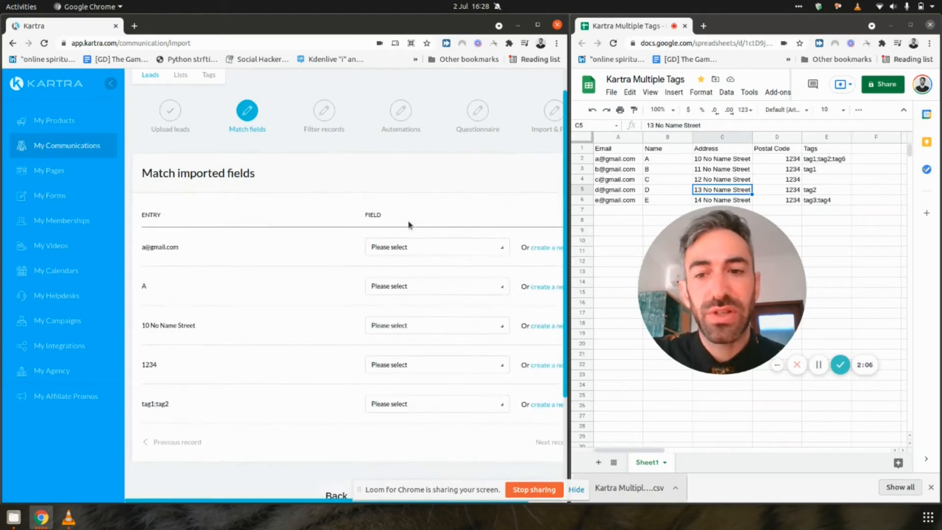
pyautogui.click(415, 247)
pyautogui.scroll(-4, 389, 326)
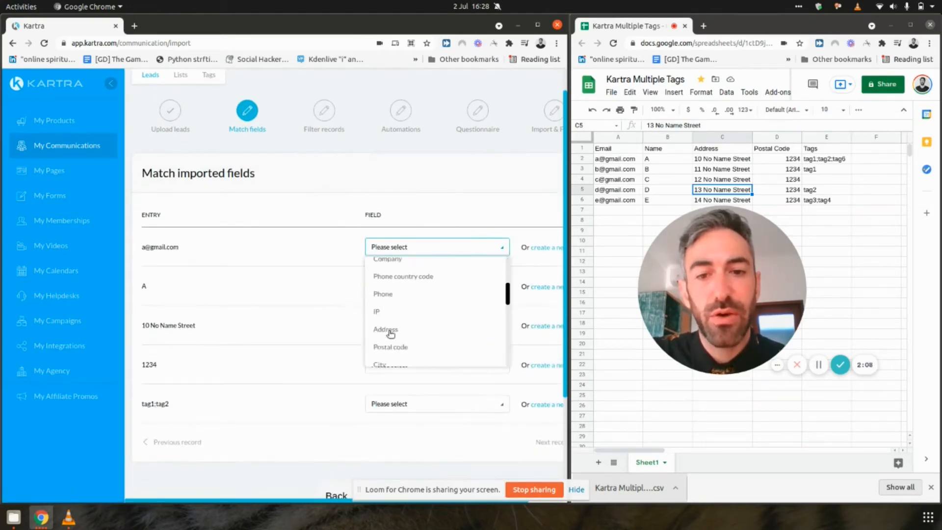
pyautogui.scroll(2, 389, 335)
pyautogui.click(401, 266)
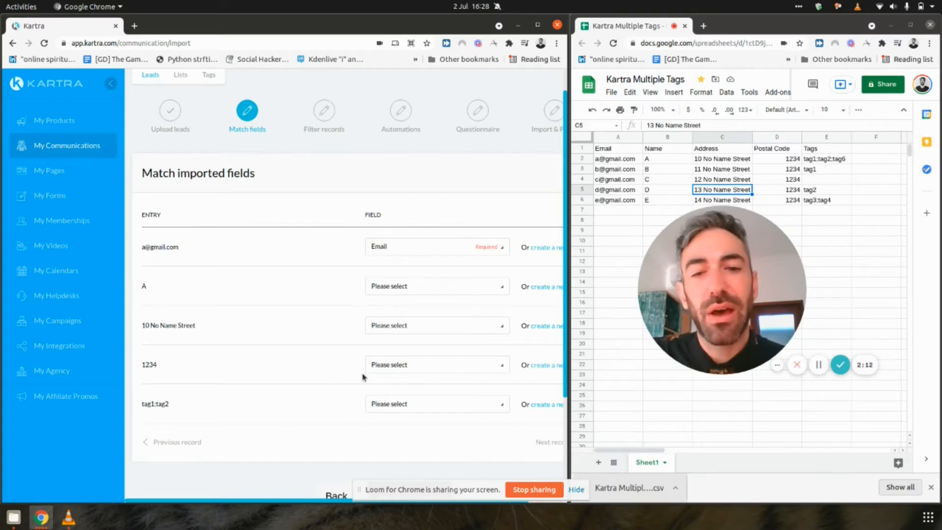
pyautogui.click(407, 287)
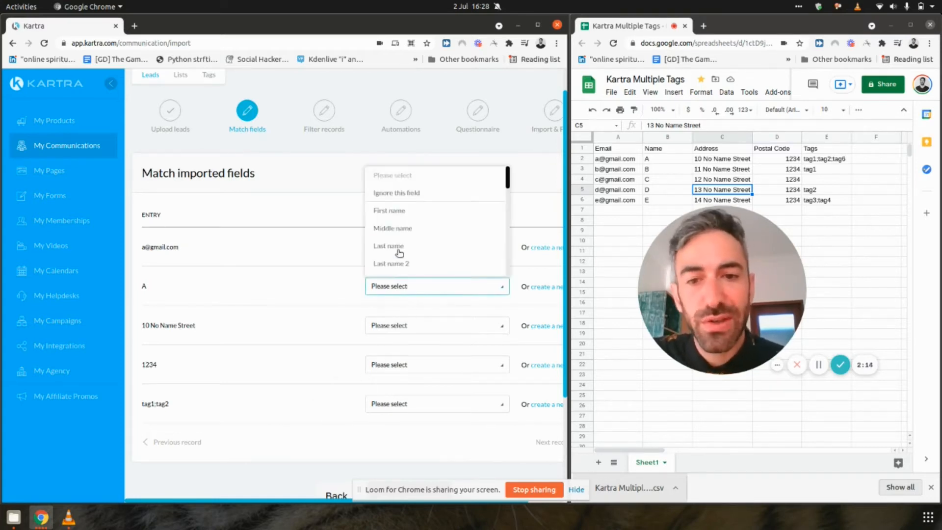
pyautogui.click(392, 212)
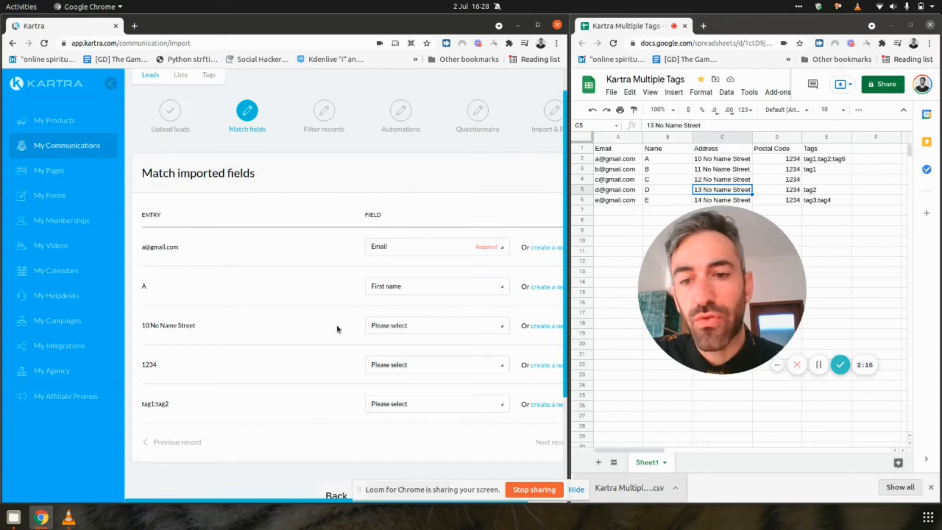
# Step: Map the semicolon-separated tags entry to the Tags field
pyautogui.scroll(-2, 343, 363)
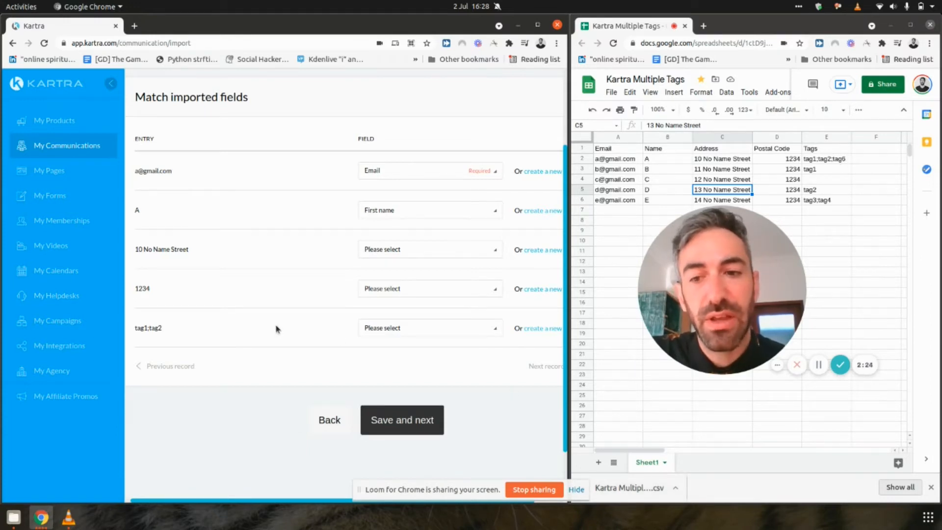
pyautogui.click(389, 328)
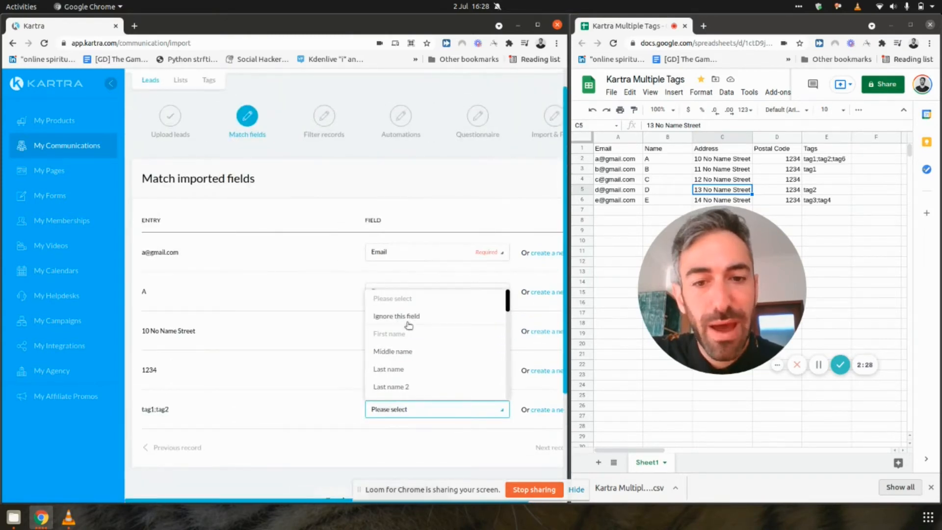
pyautogui.scroll(-3, 409, 326)
pyautogui.scroll(-5, 409, 325)
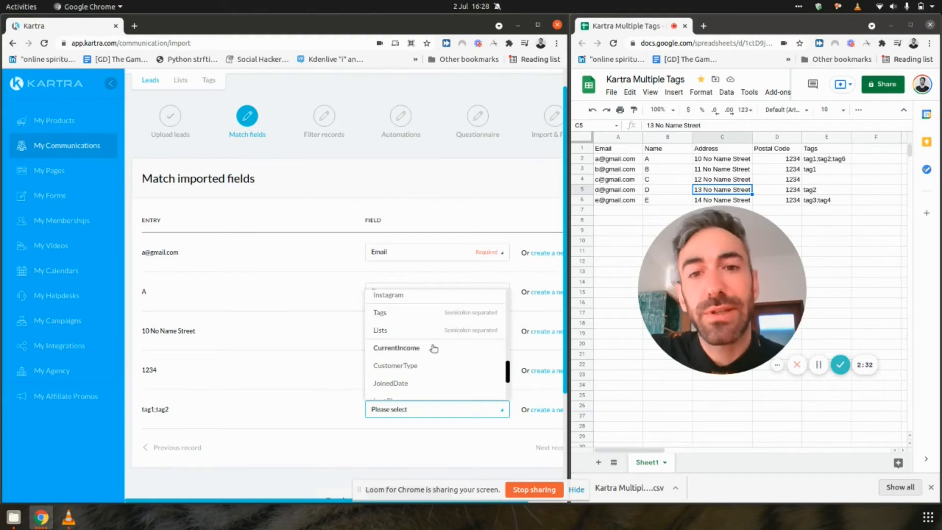
pyautogui.click(468, 315)
pyautogui.scroll(-1, 418, 376)
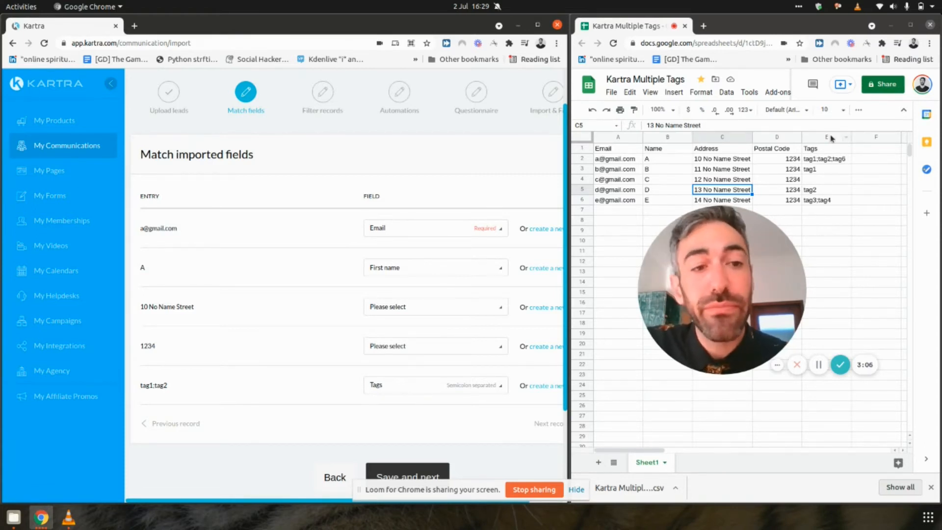
# Step: Add a Lists column header in the spreadsheet and enter Newsletter2021 for the first contact
pyautogui.click(869, 150)
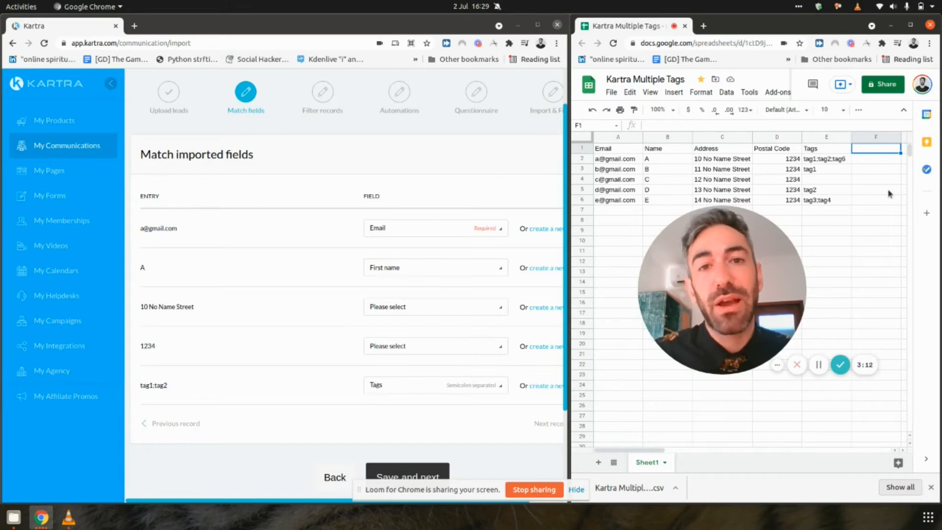
pyautogui.write('Lists')
pyautogui.press('Return')
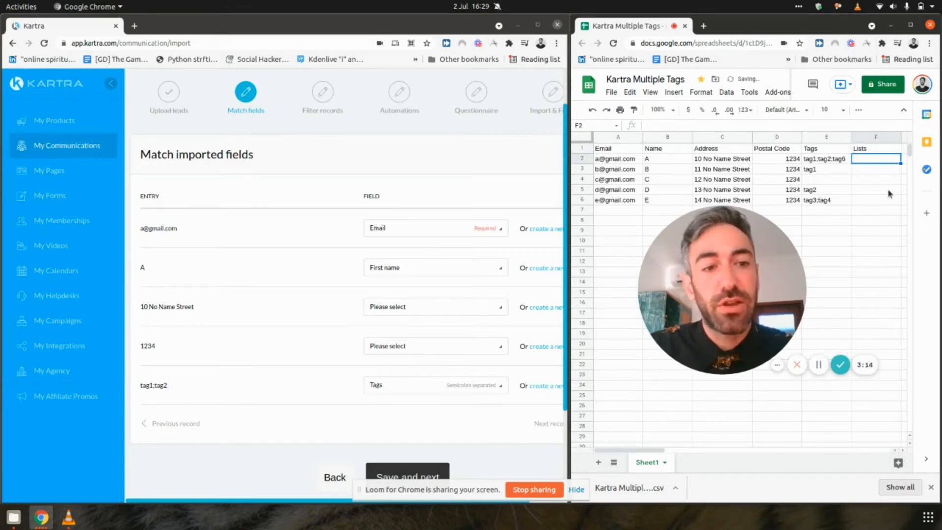
pyautogui.write('New')
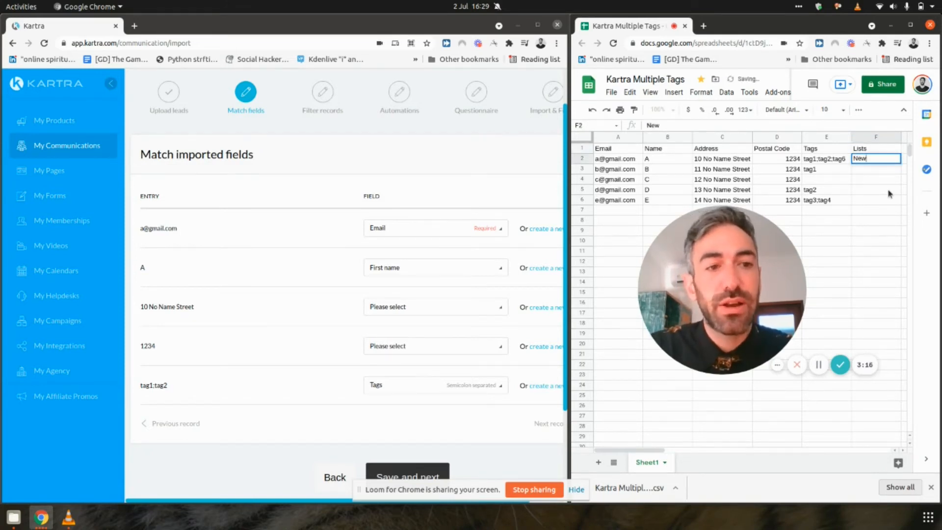
pyautogui.write('sletter2021')
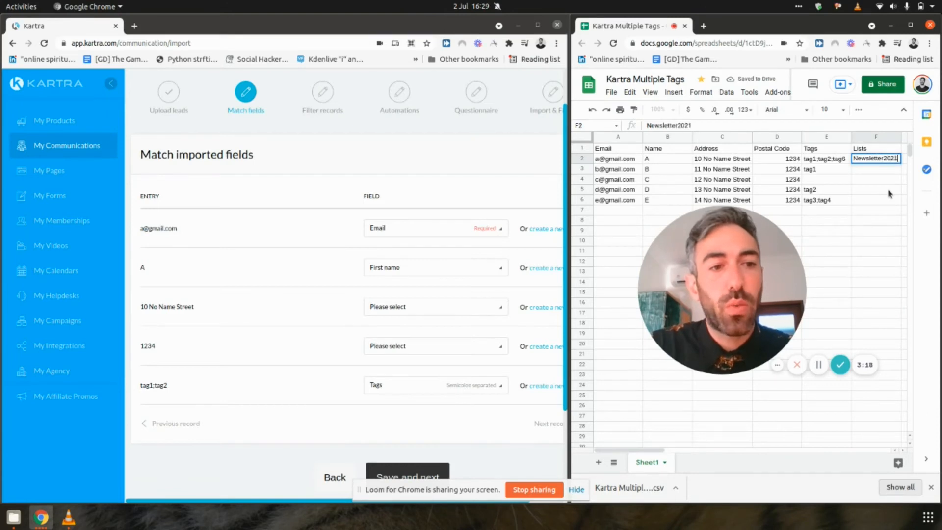
pyautogui.press('Return')
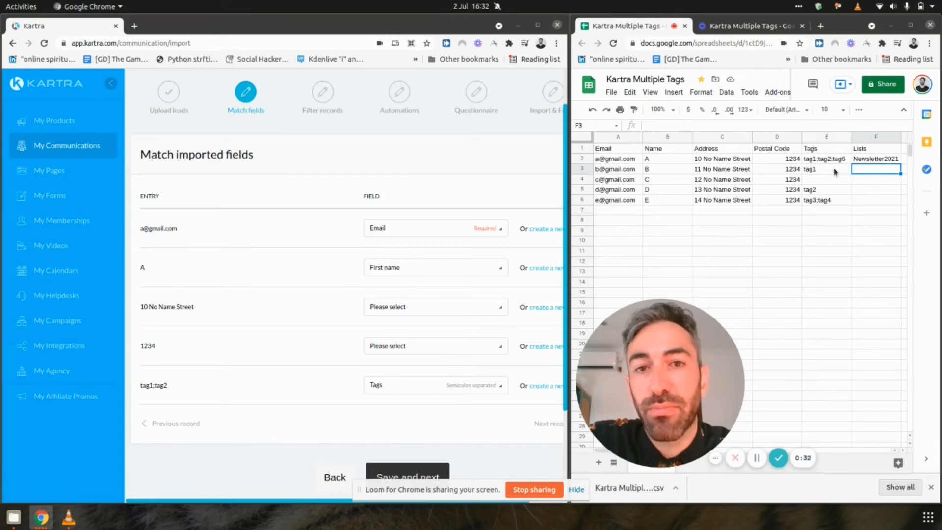
# Step: Delete the Name, Address and Postal Code columns (B to D) from the spreadsheet
pyautogui.moveTo(655, 138); pyautogui.dragTo(769, 141)
pyautogui.rightClick(769, 141)
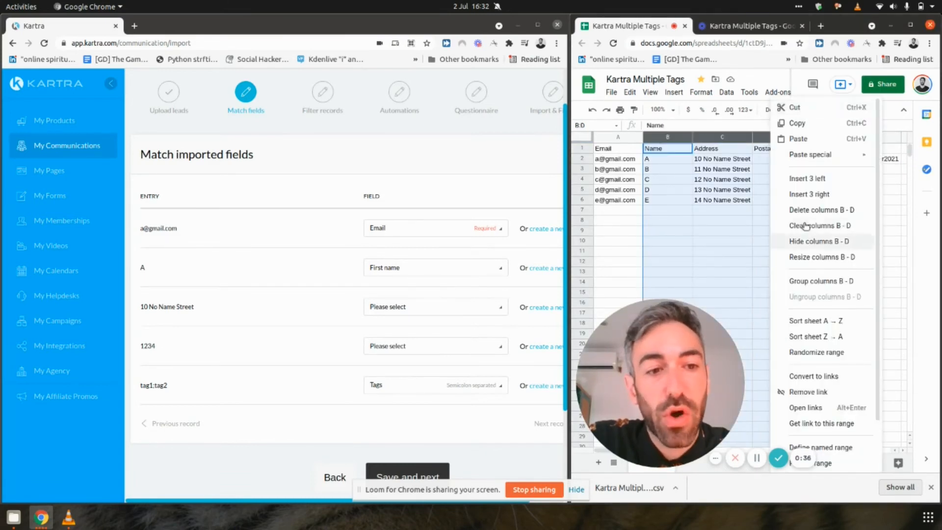
pyautogui.click(801, 243)
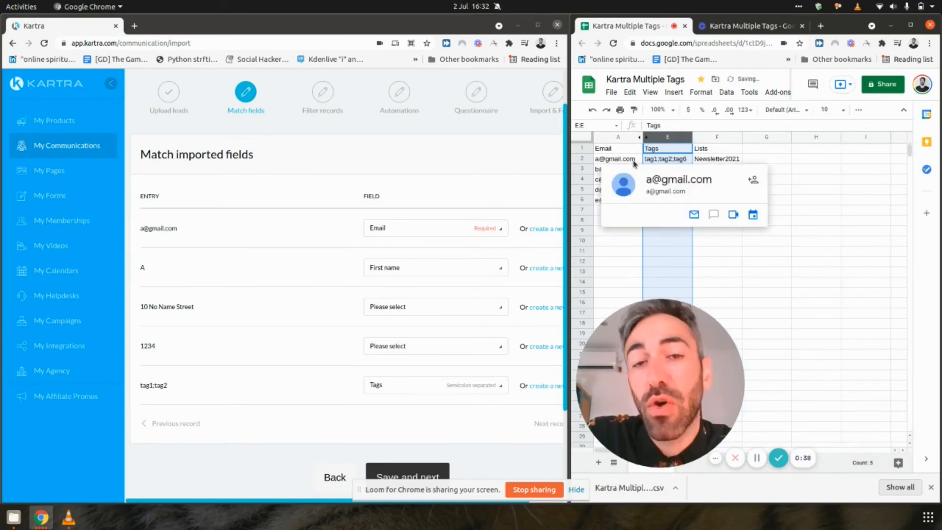